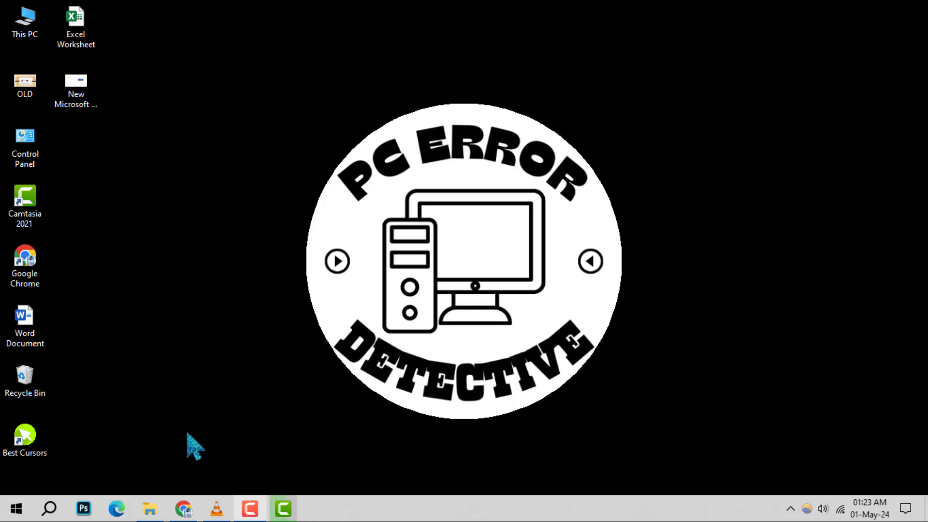
- Bring up Windows search to look for Control Panel
{"action": "left_click", "coordinate": [13, 511]}
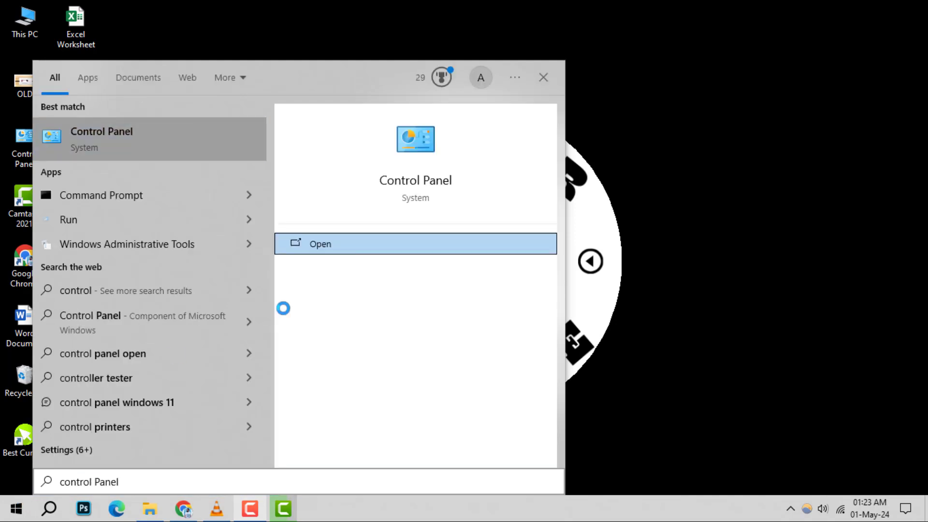
- Go from Control Panel through System and Security to Backup and Restore (Windows 7)
{"action": "left_click", "coordinate": [313, 247]}
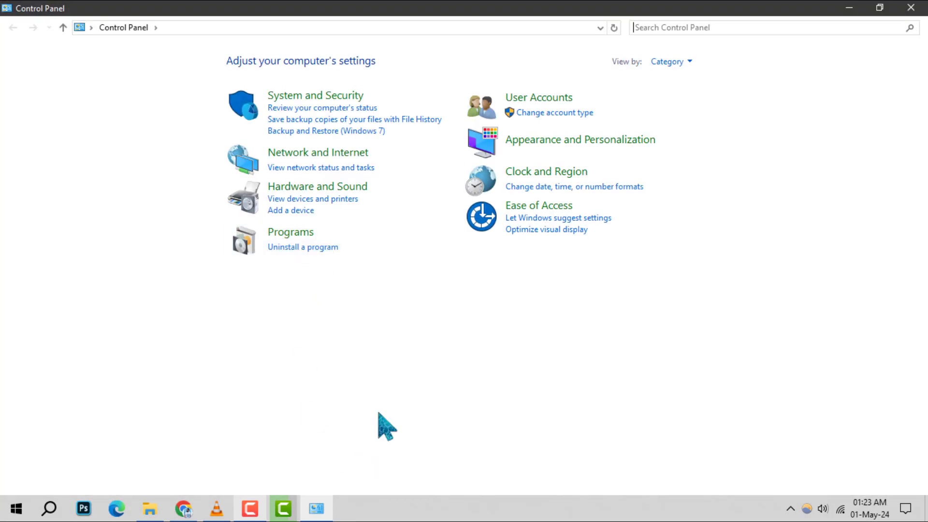
{"action": "left_click", "coordinate": [312, 101]}
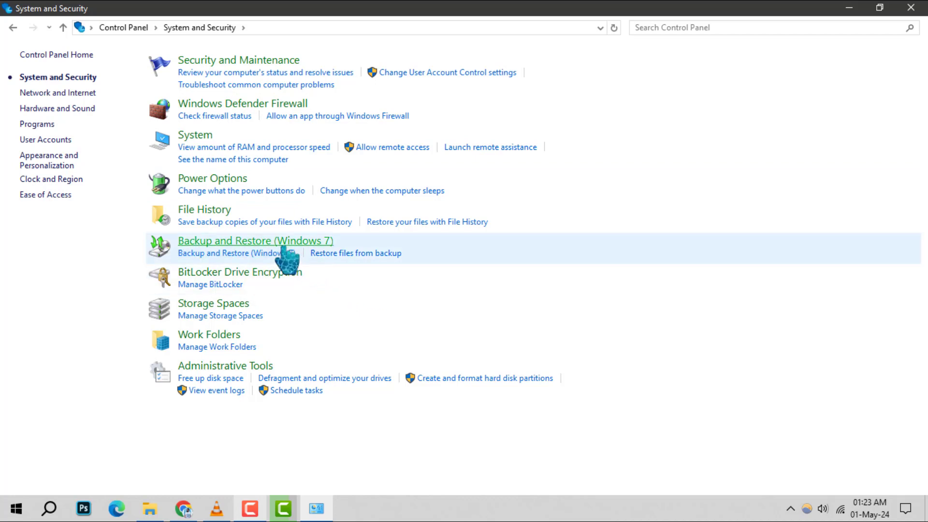
{"action": "left_click", "coordinate": [225, 246]}
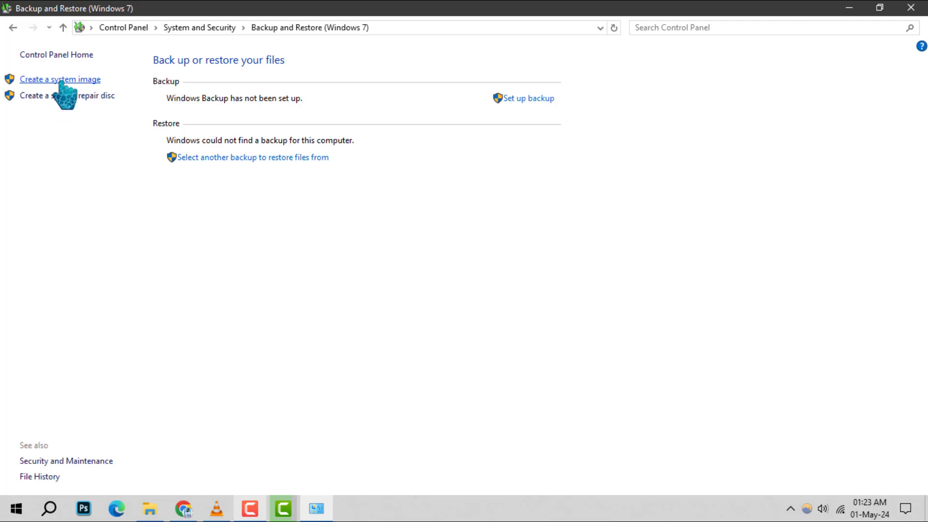
- Launch Create a system image with the hard disk Local Disk (G:) as destination
{"action": "left_click", "coordinate": [60, 80]}
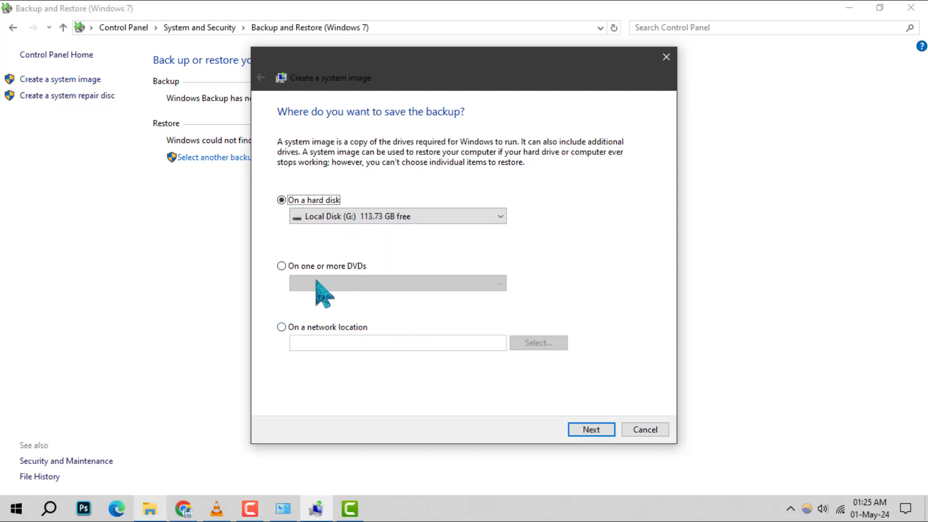
{"action": "left_click", "coordinate": [282, 267]}
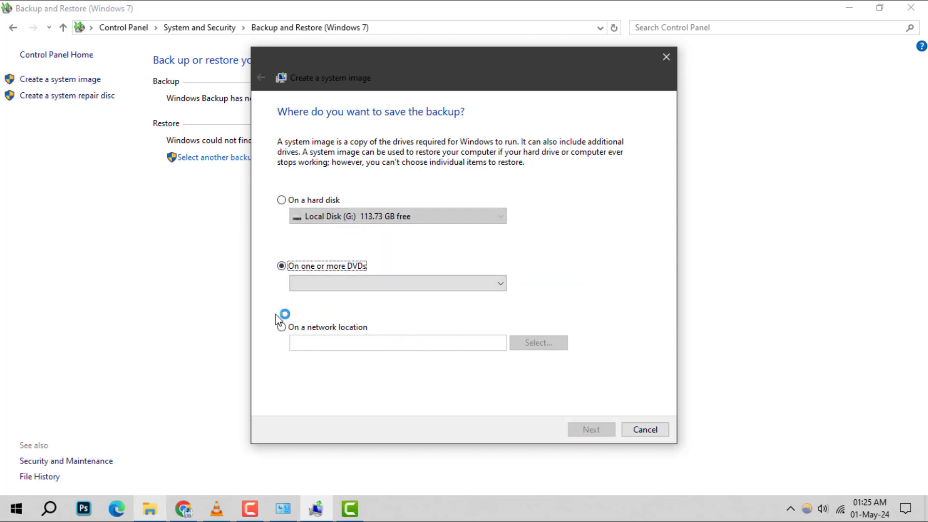
{"action": "left_click", "coordinate": [283, 200]}
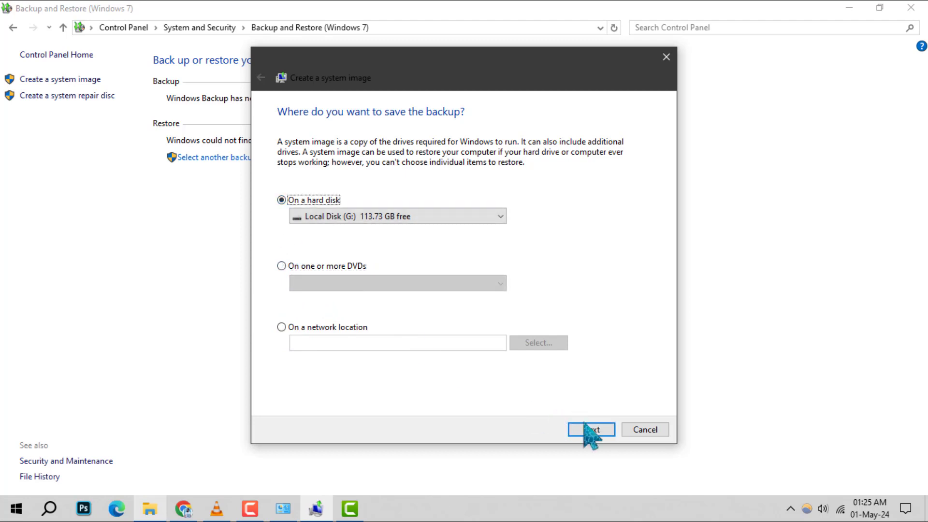
- Move to drive selection and also include drive (F:) in the backup
{"action": "left_click", "coordinate": [591, 433]}
{"action": "scroll", "coordinate": [425, 249], "scroll_direction": "down", "scroll_amount": 1}
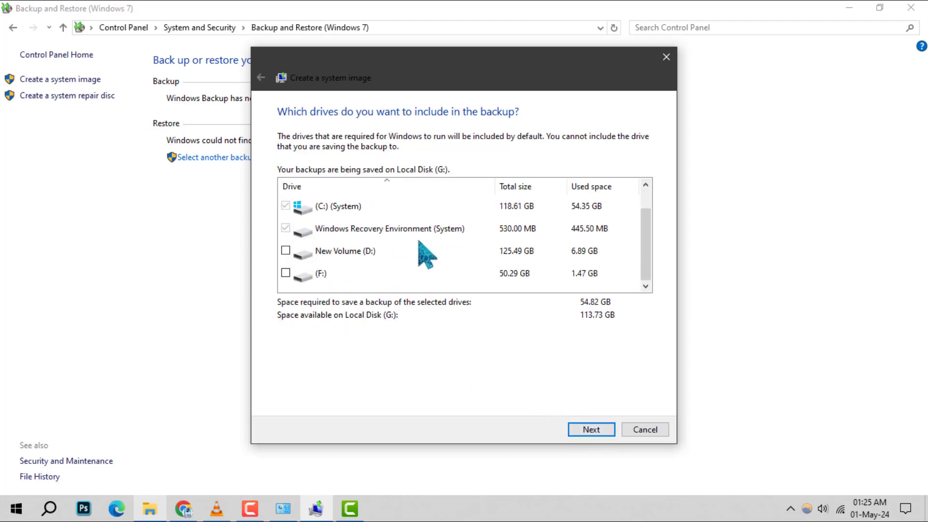
{"action": "left_click", "coordinate": [287, 274]}
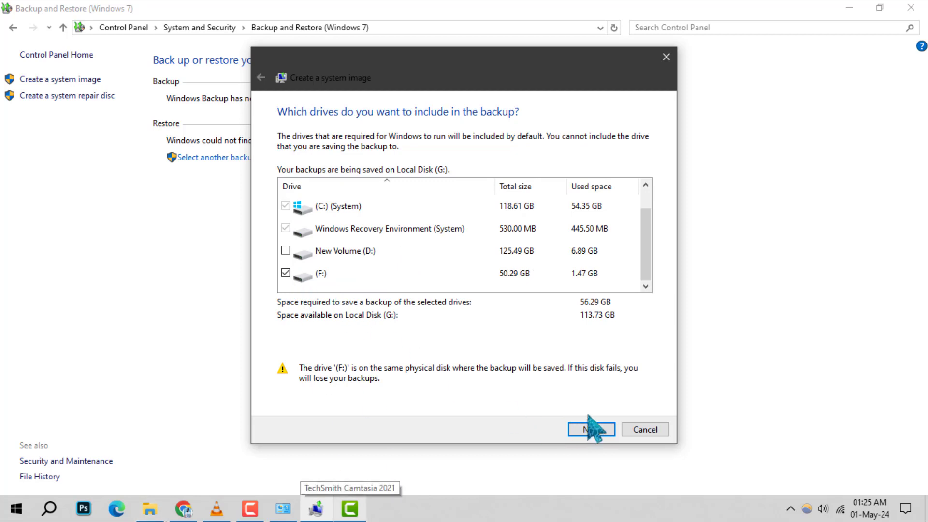
{"action": "scroll", "coordinate": [485, 289], "scroll_direction": "up", "scroll_amount": 1}
{"action": "scroll", "coordinate": [516, 231], "scroll_direction": "down", "scroll_amount": 1}
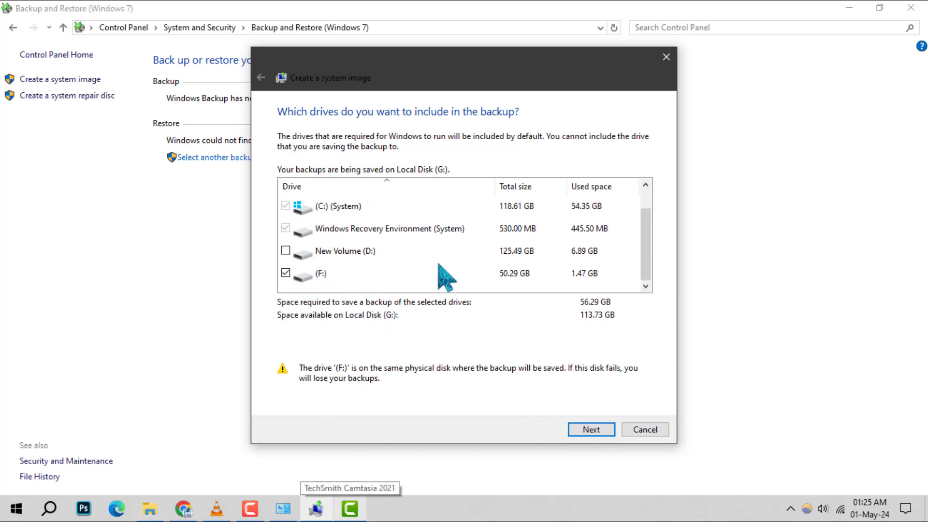
{"action": "scroll", "coordinate": [445, 276], "scroll_direction": "up", "scroll_amount": 1}
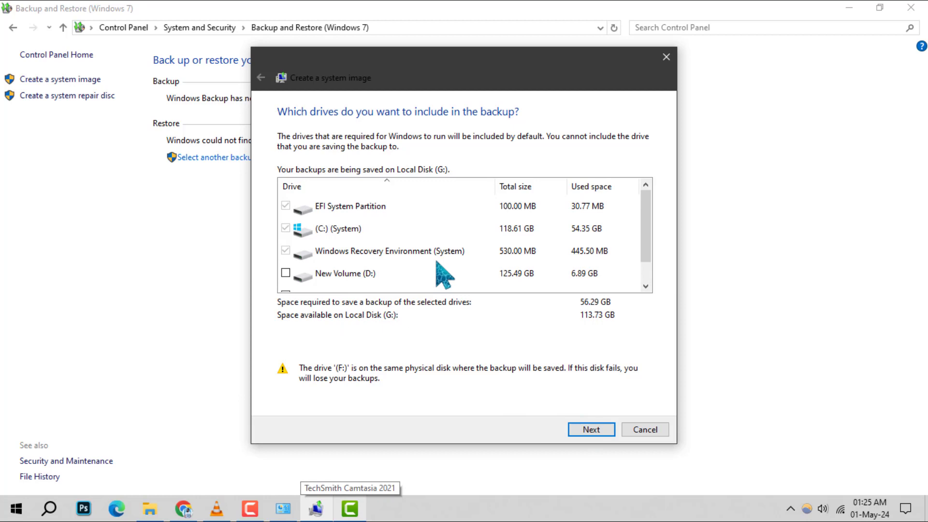
- Reach the confirmation page: system drives to Local Disk (G:), up to 57 GB
{"action": "left_click", "coordinate": [588, 430]}
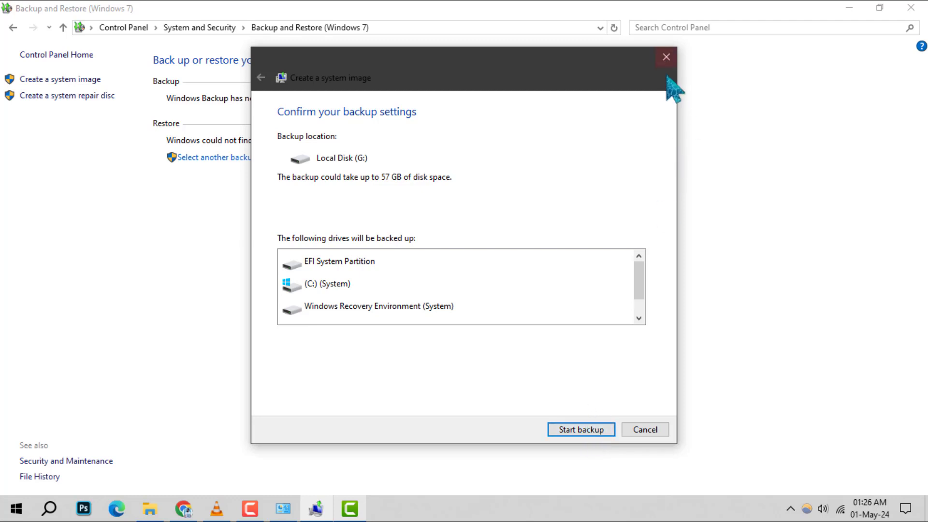
{"action": "left_click", "coordinate": [250, 508]}
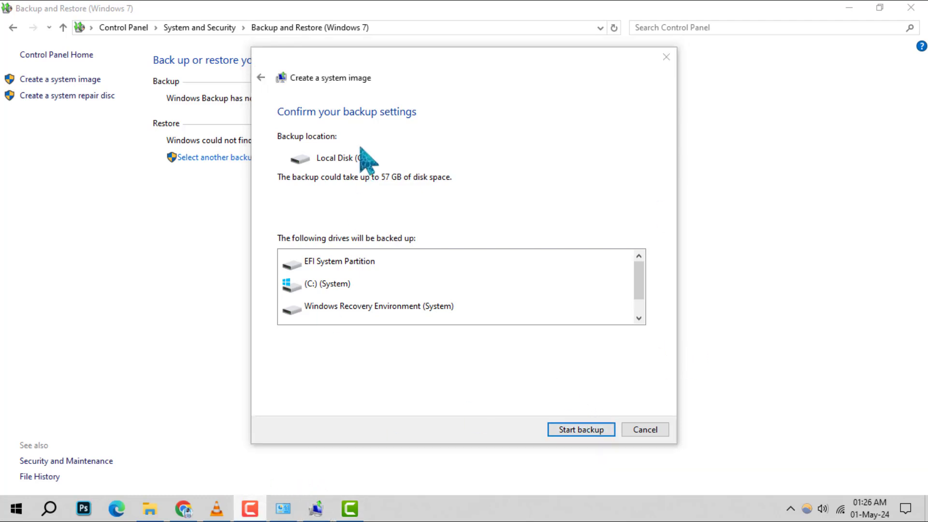
{"action": "left_click", "coordinate": [391, 78]}
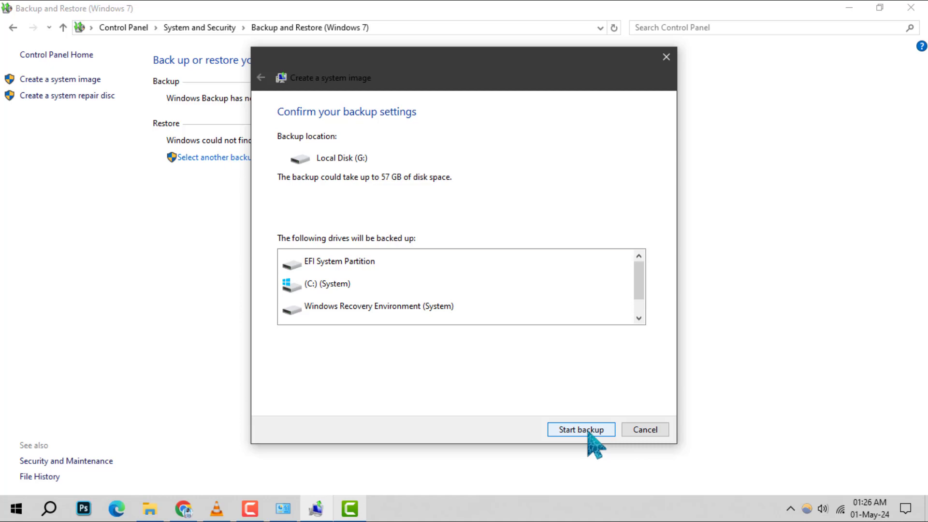